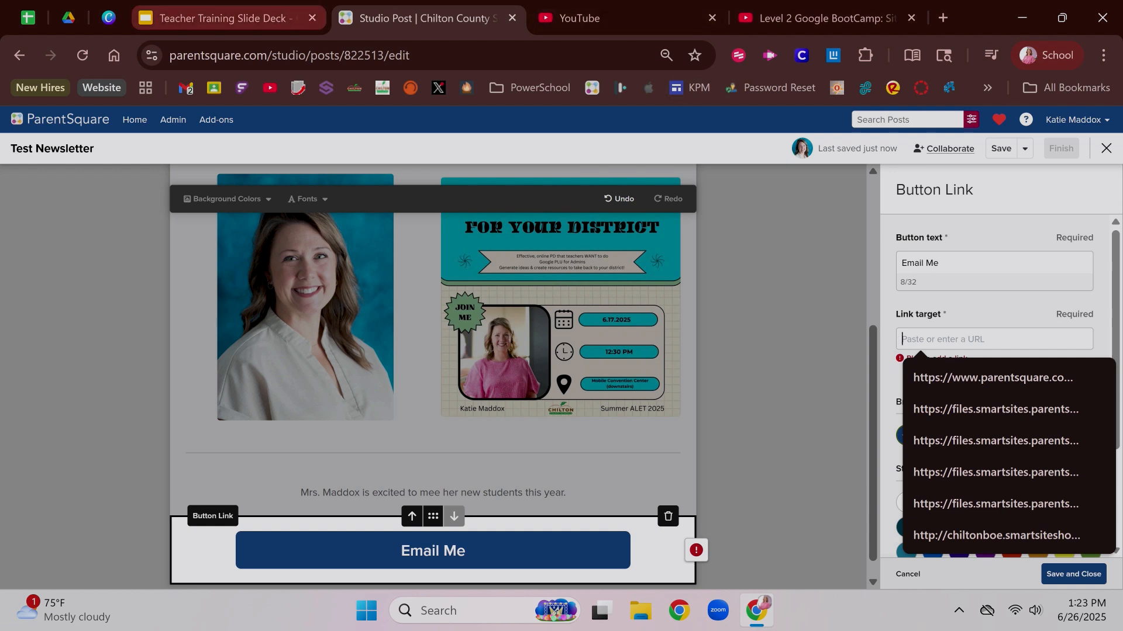
Copy the share link of the Teacher Training Slide Deck in Google Slides and paste it as the Email Me button's link target in ParentSquare
click(222, 19)
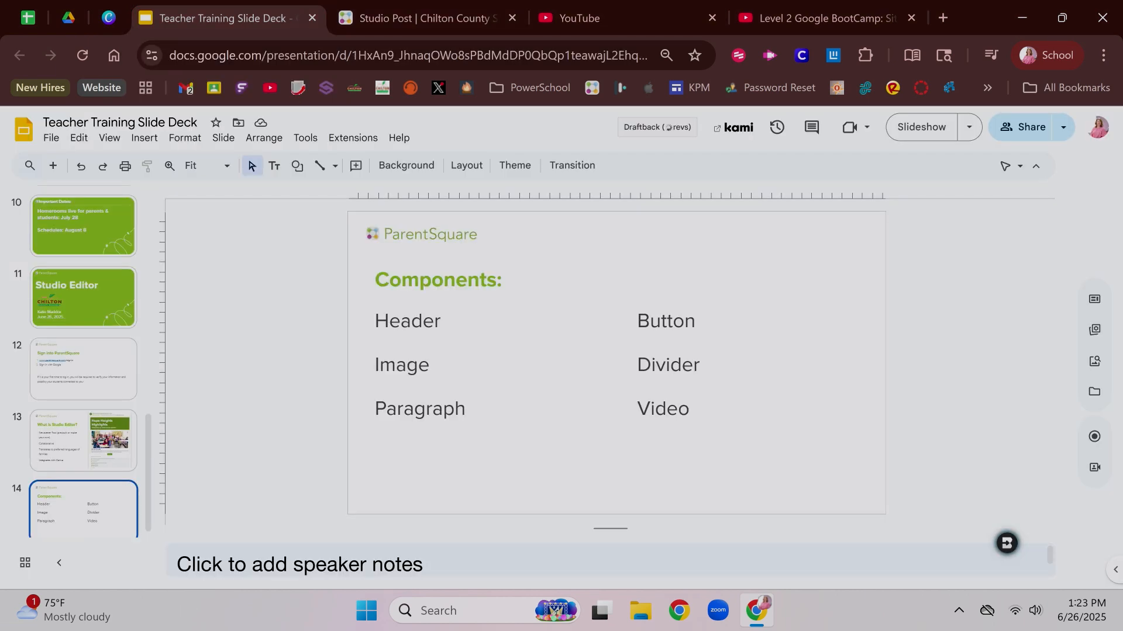
click(1022, 127)
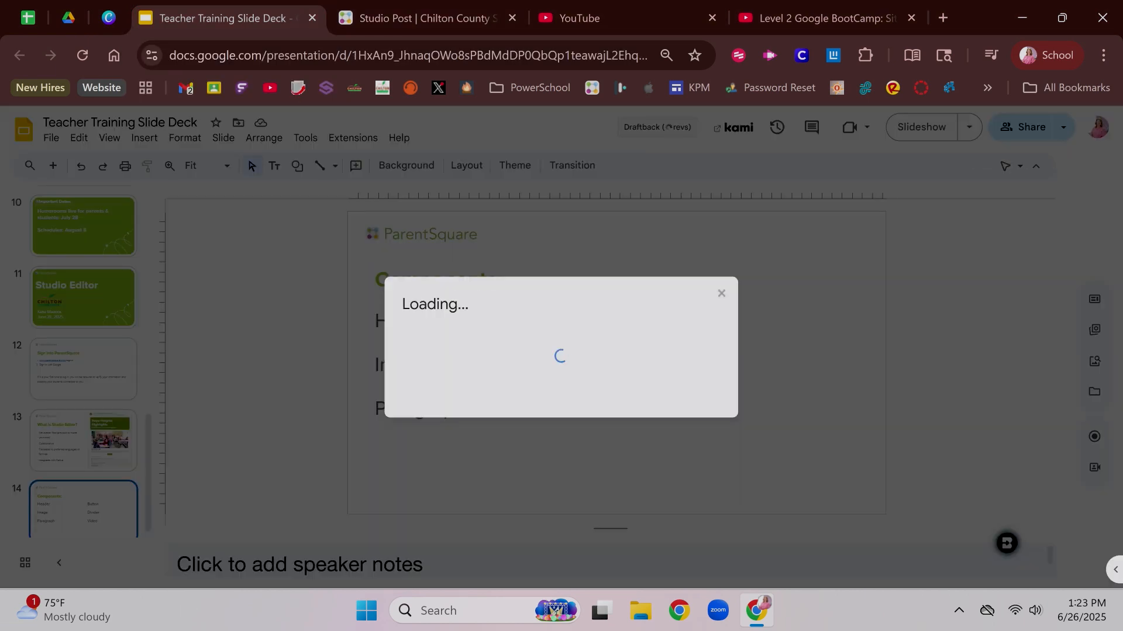
click(444, 503)
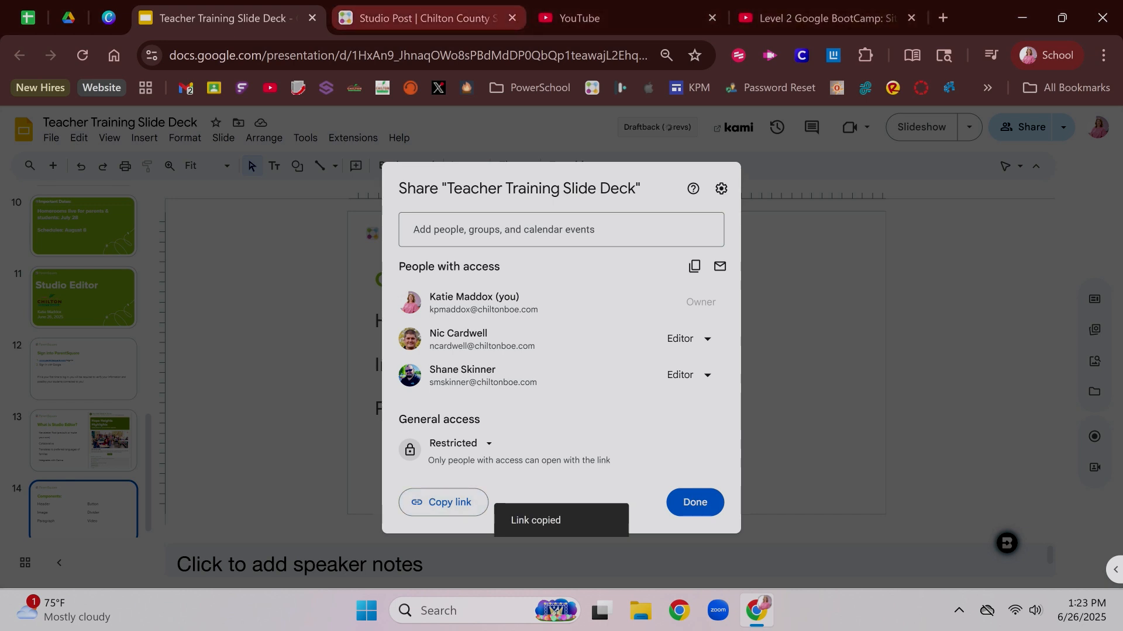
click(421, 19)
click(921, 340)
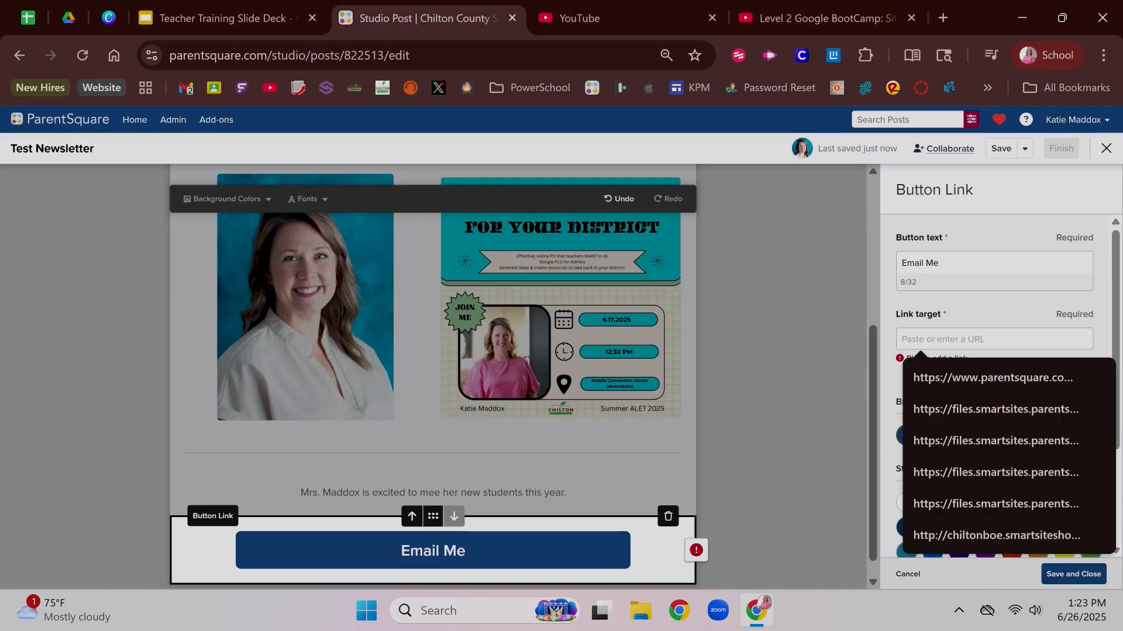
key(ctrl+v)
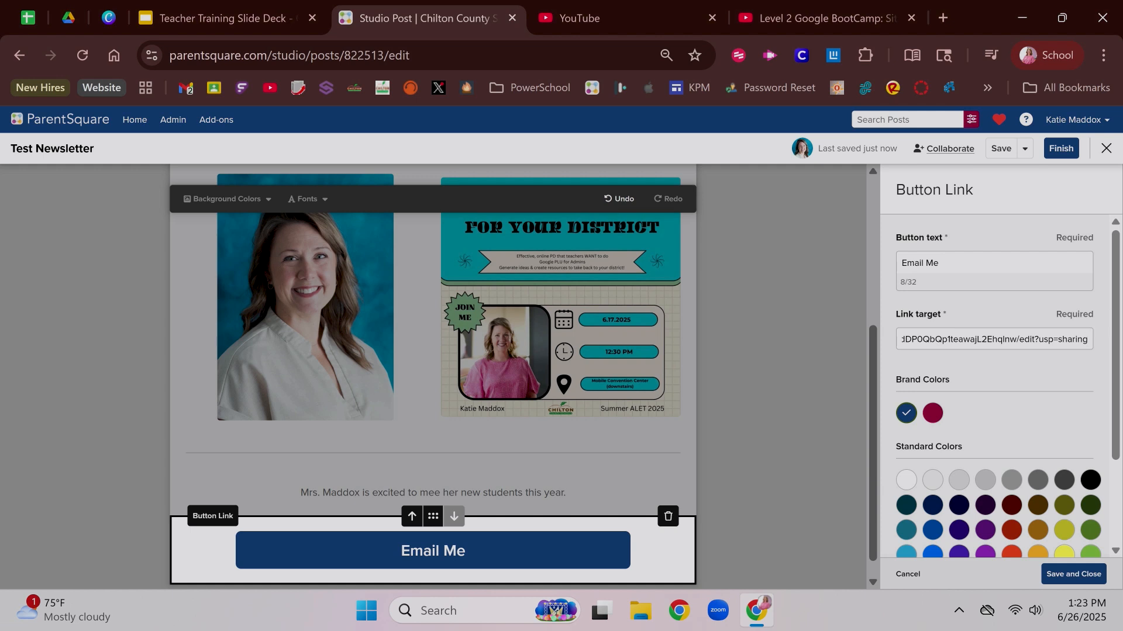
Colour the Email Me button with the dark red brand colour and save the block
click(933, 413)
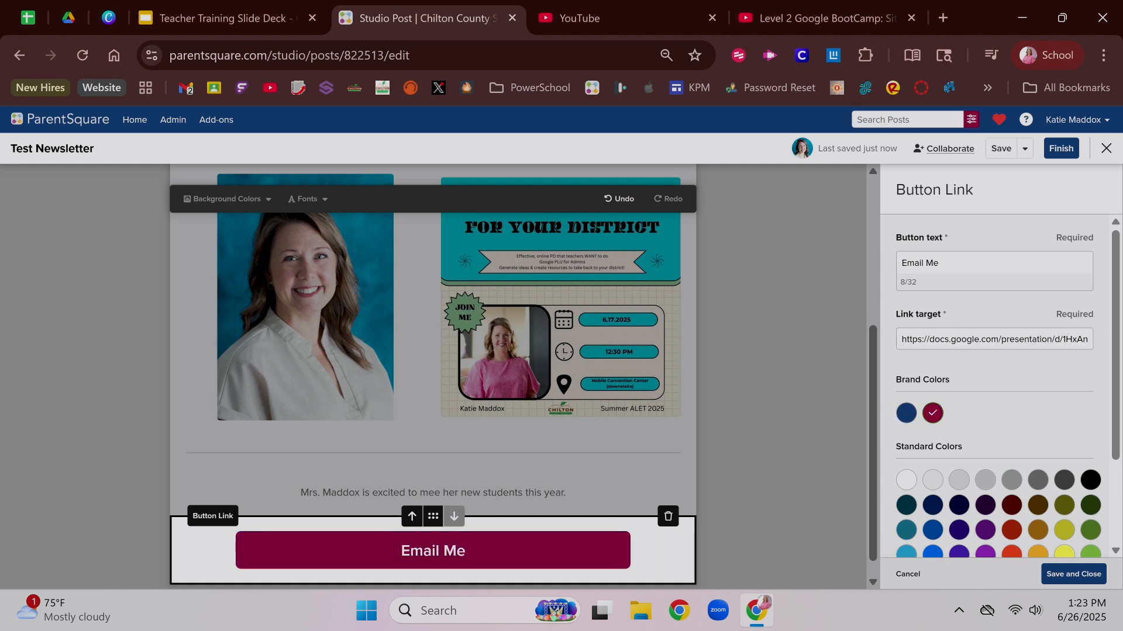
scroll(958, 421, down, 2)
scroll(1000, 380, down, 1)
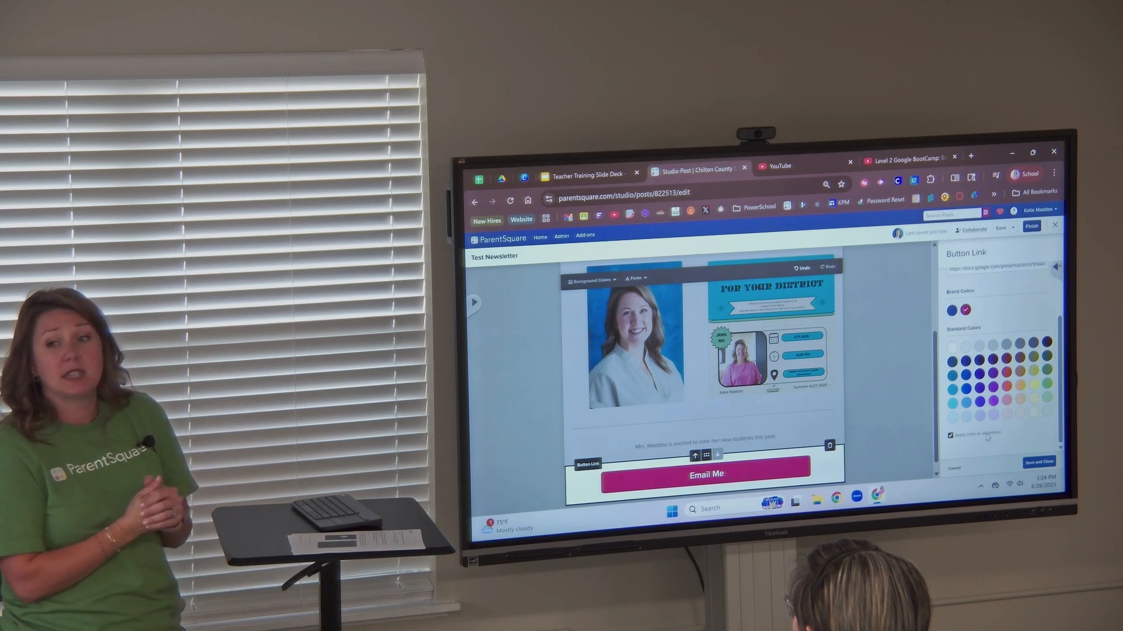
click(1033, 461)
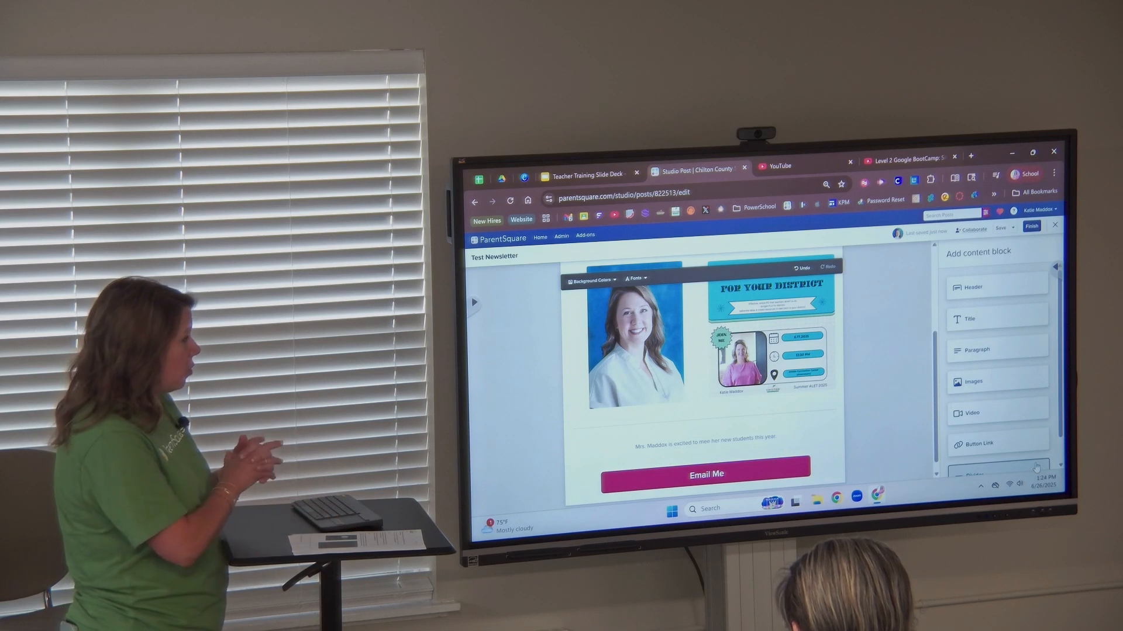
Replace the Email Me button's link target with a mailto: link to the teacher's e-mail address and save the block
click(770, 463)
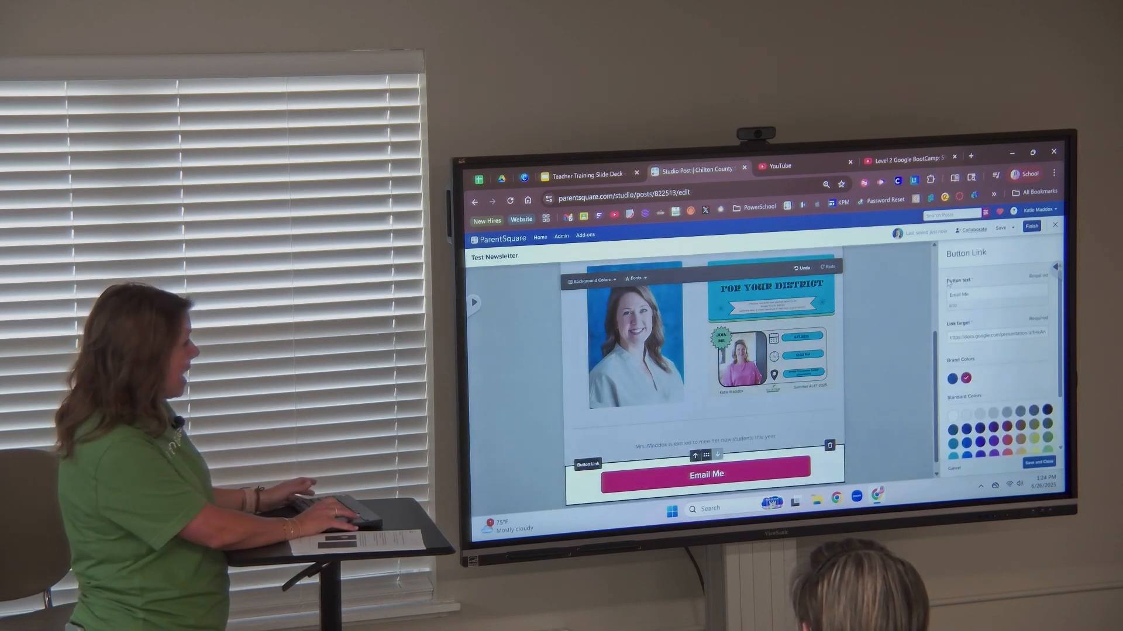
triple_click(972, 336)
text(mailto:)
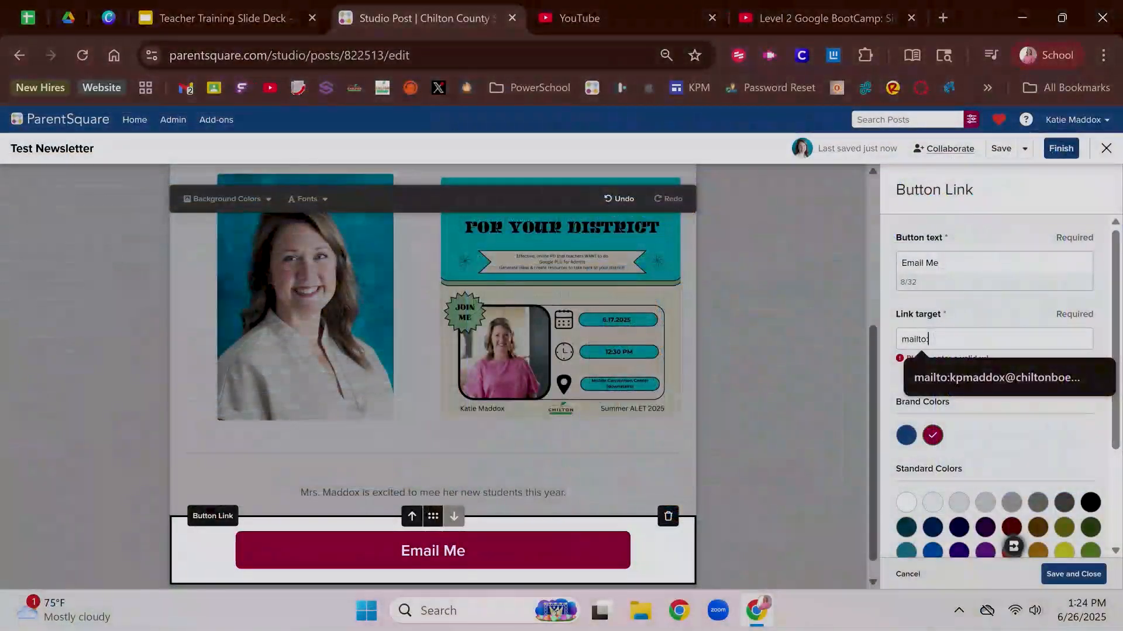
text(kpma)
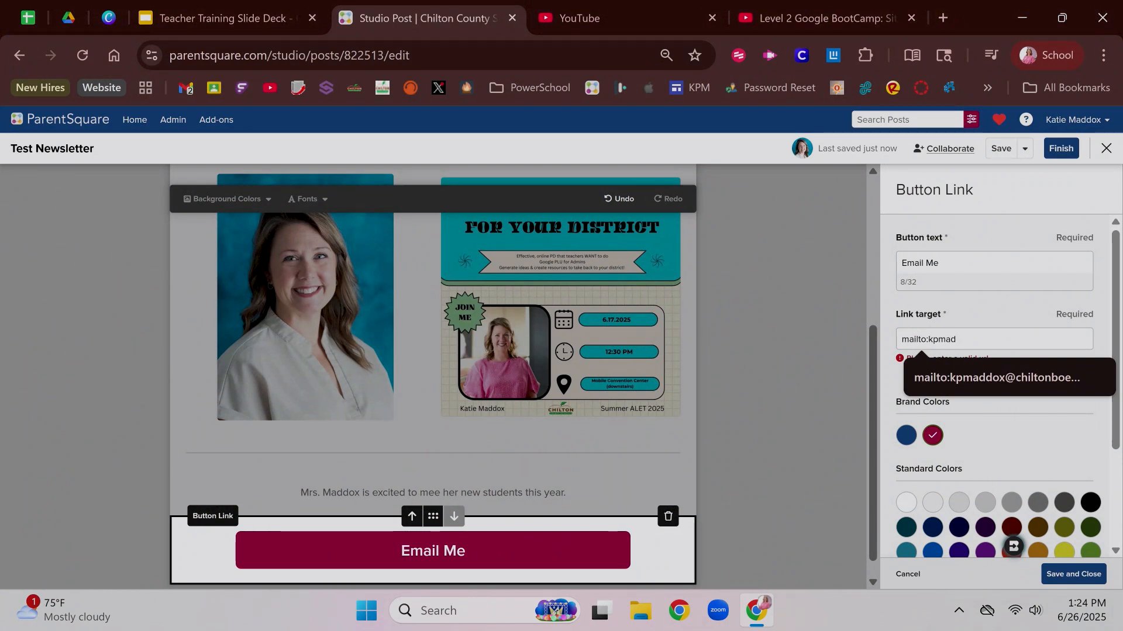
text(d)
key(Down)
key(Return)
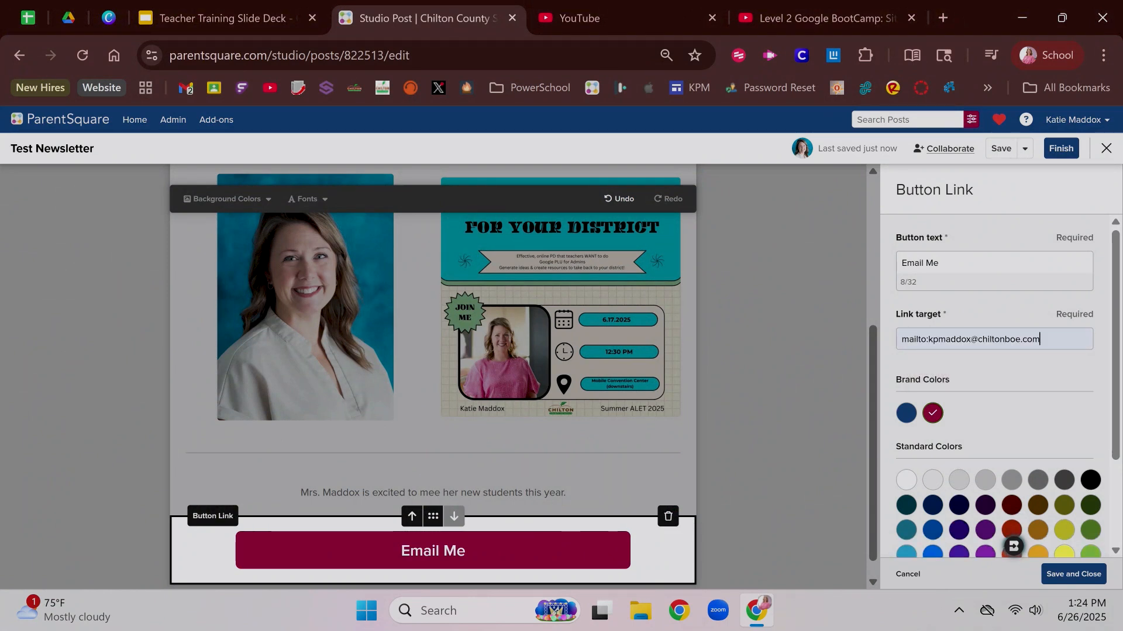
click(1073, 574)
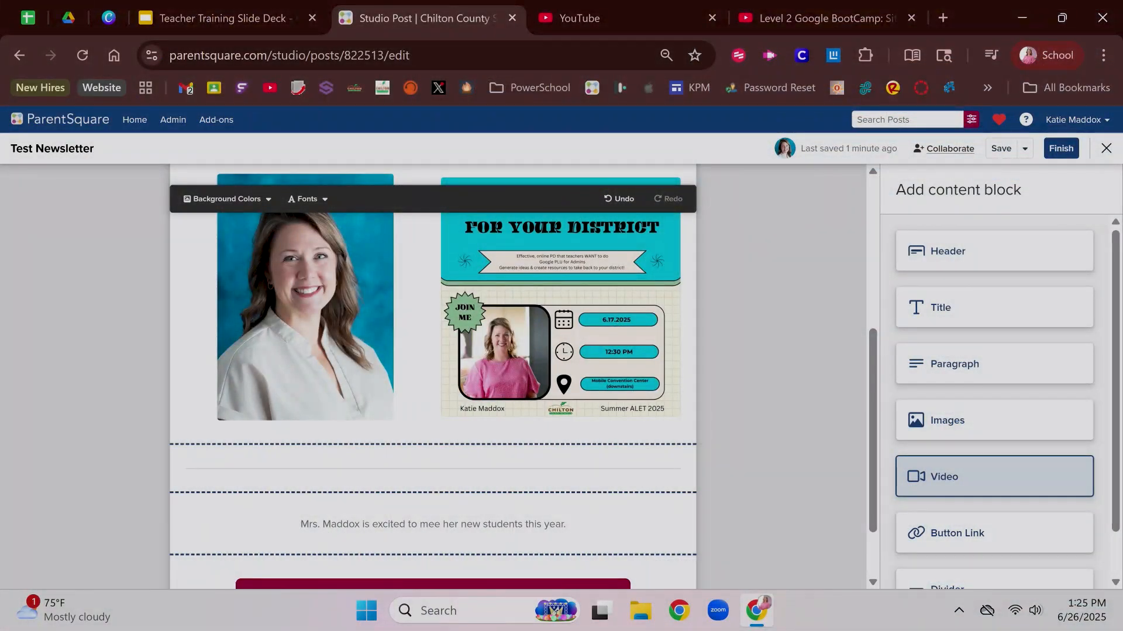
Insert a video block between the two images and the divider line
scroll(433, 374, down, 2)
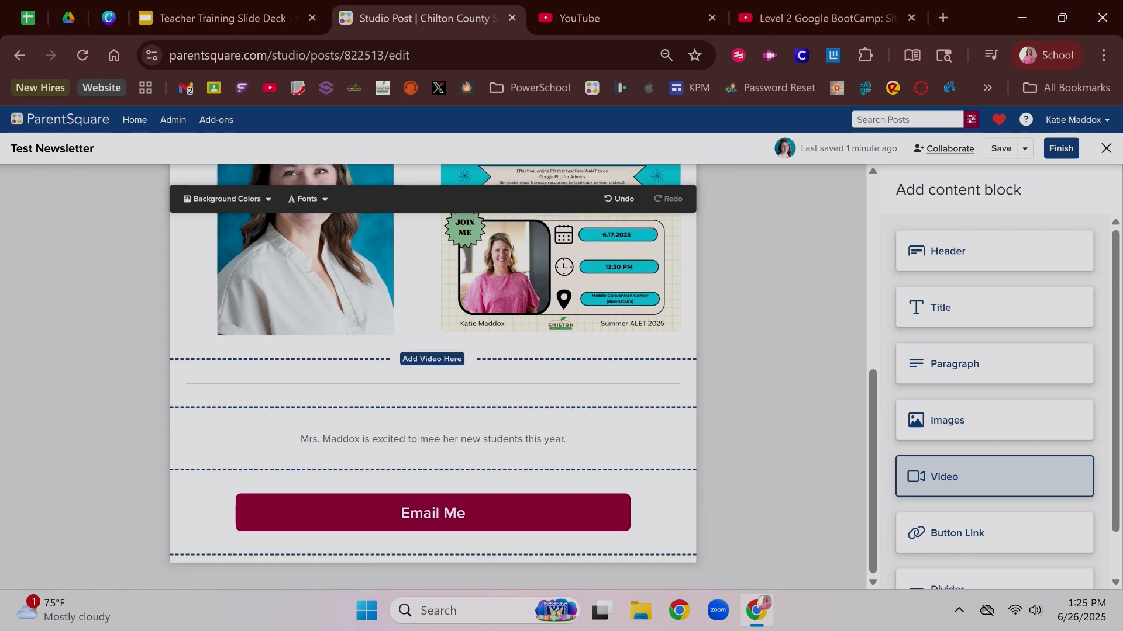
click(432, 359)
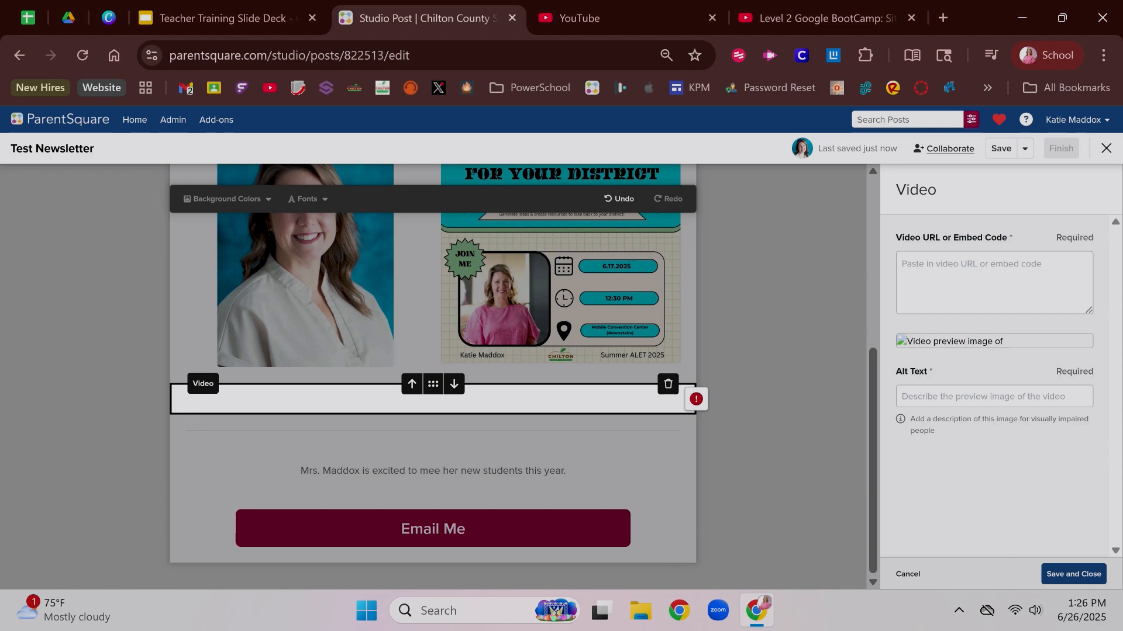
Copy the embed code of the YouTube video "Level 2 Google BootCamp: Sites" and paste it into the newsletter's new video block in ParentSquare
click(818, 19)
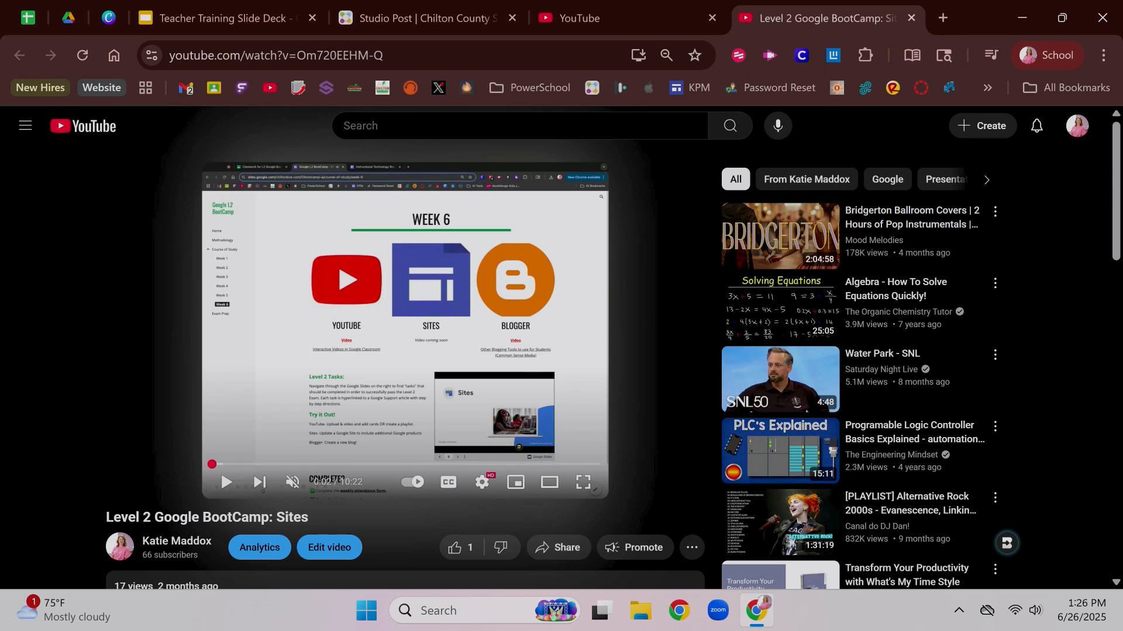
scroll(409, 370, down, 12)
scroll(409, 369, up, 12)
scroll(409, 351, down, 4)
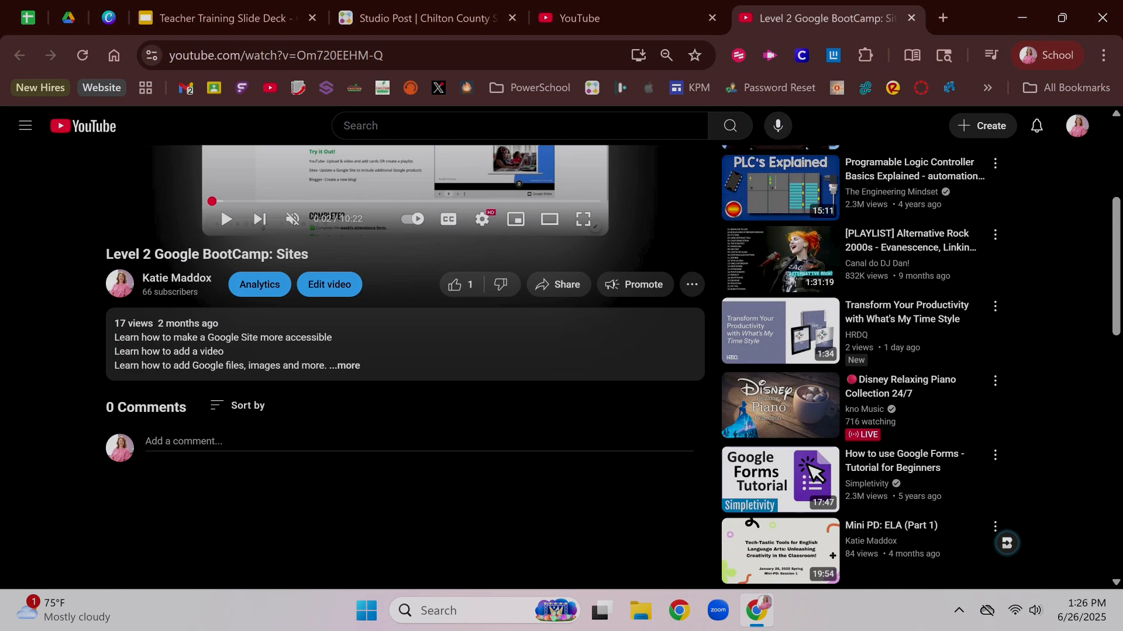
click(558, 284)
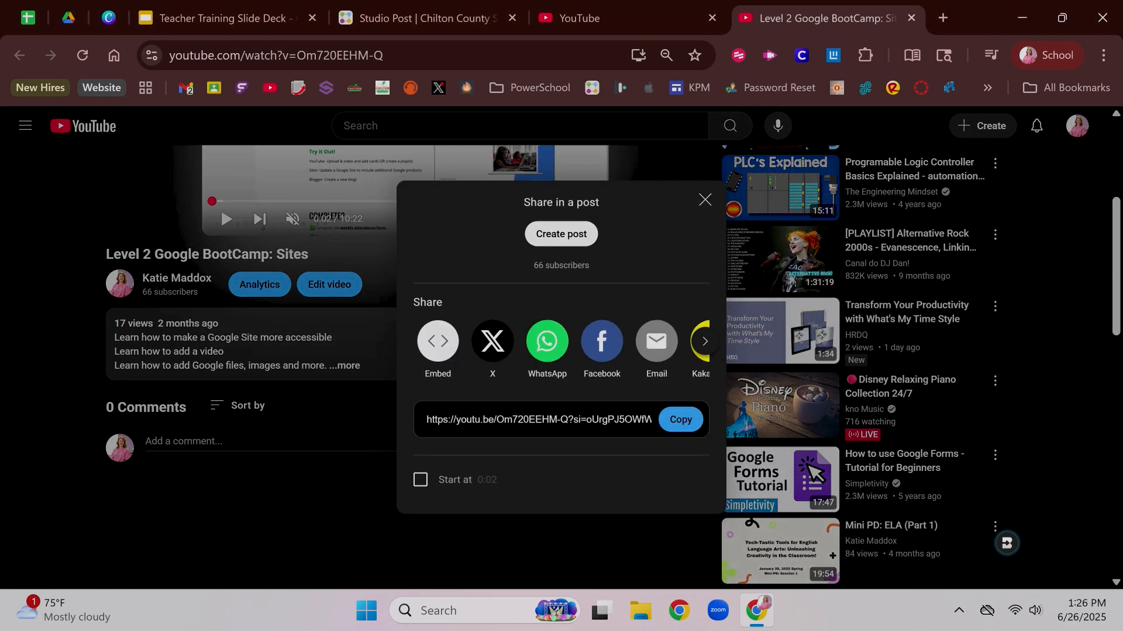
click(438, 341)
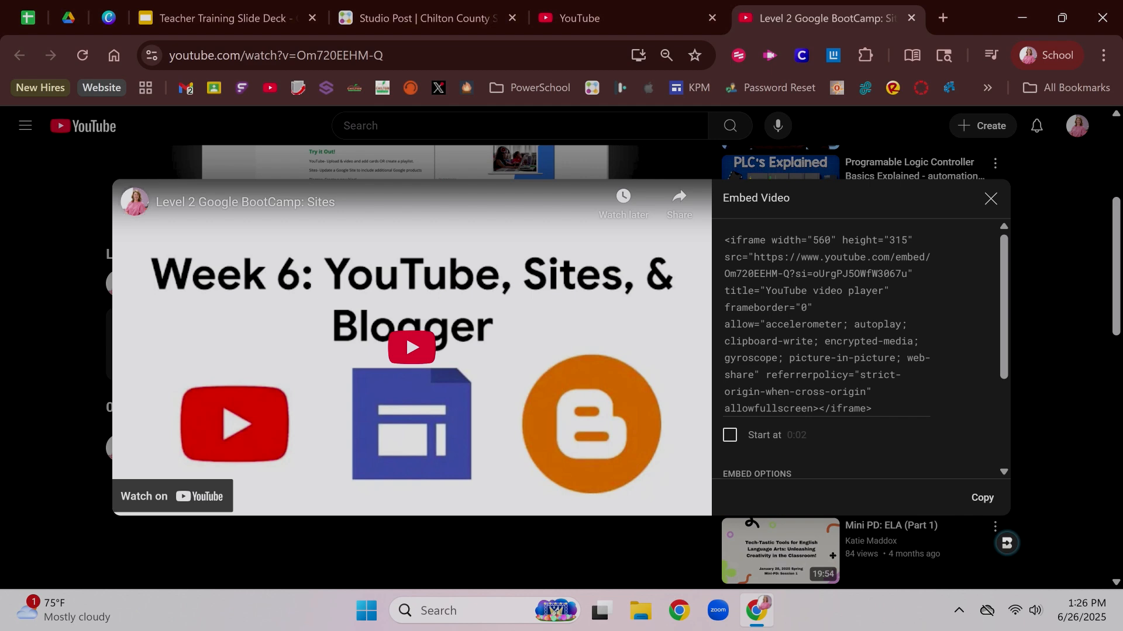
click(983, 497)
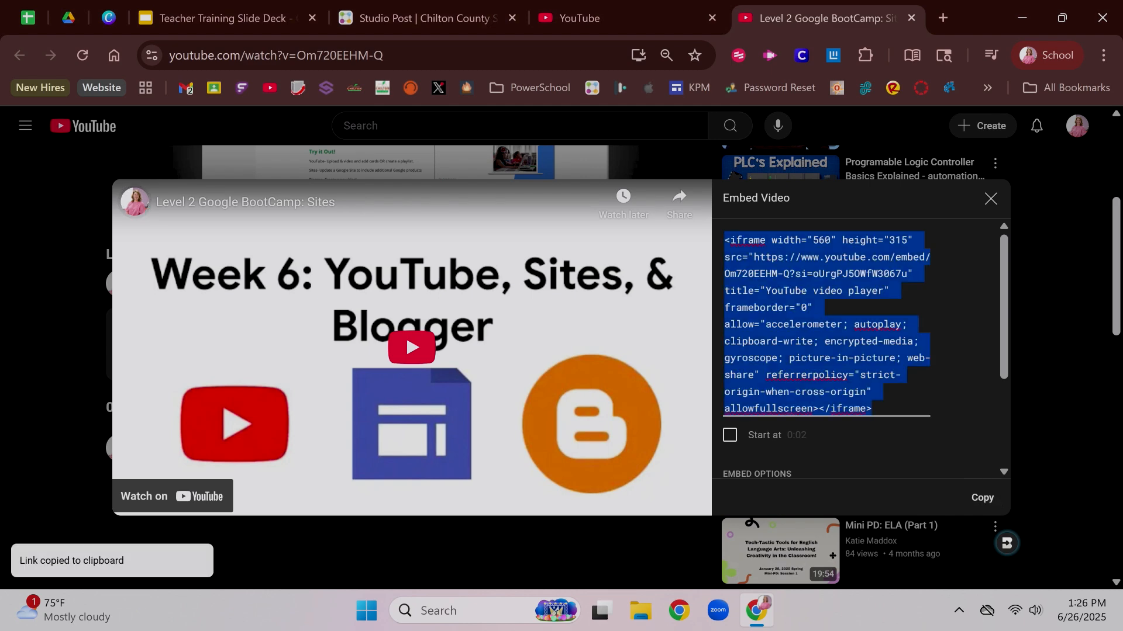
click(424, 19)
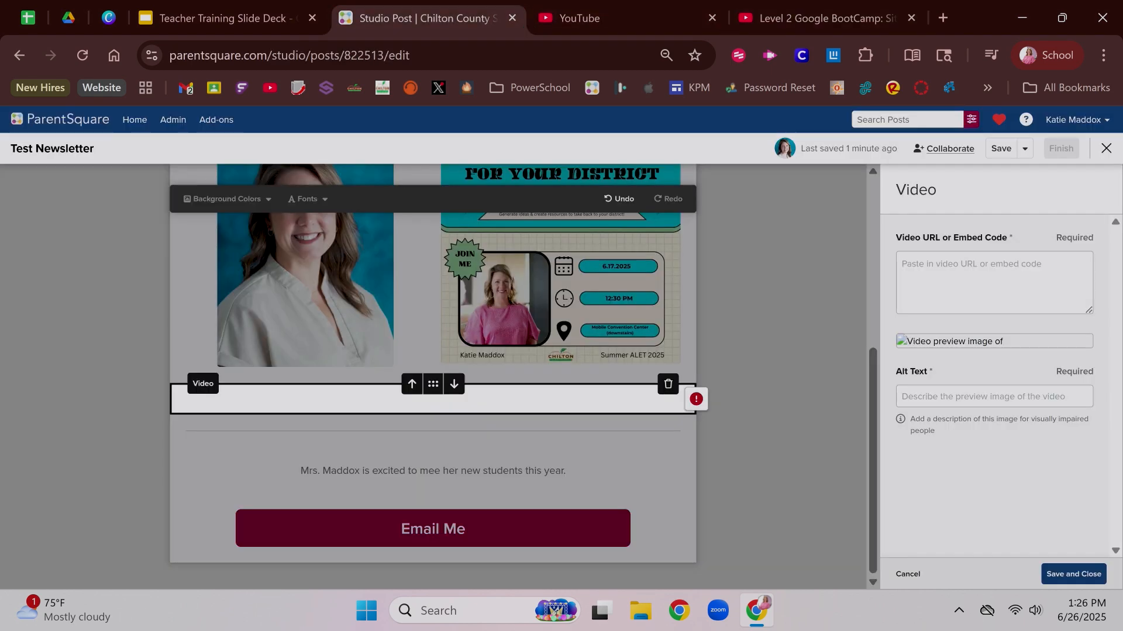
key(ctrl+v)
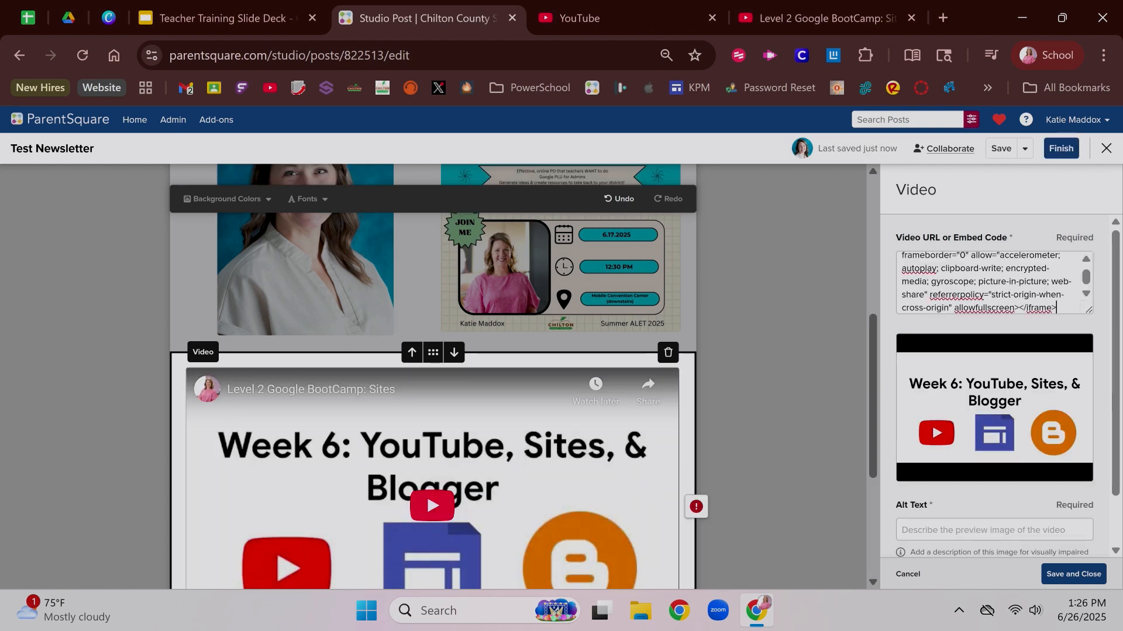
Set the video's alt text to "Week 6 google boot camp topics", save the block and review the embedded video in the newsletter
click(994, 529)
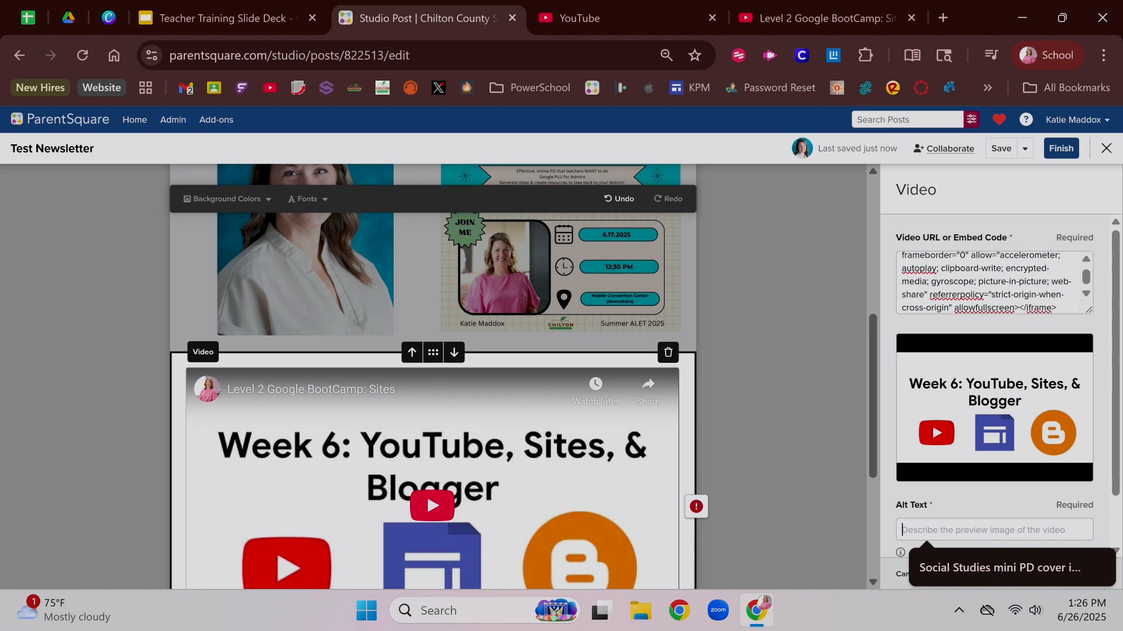
text(Week )
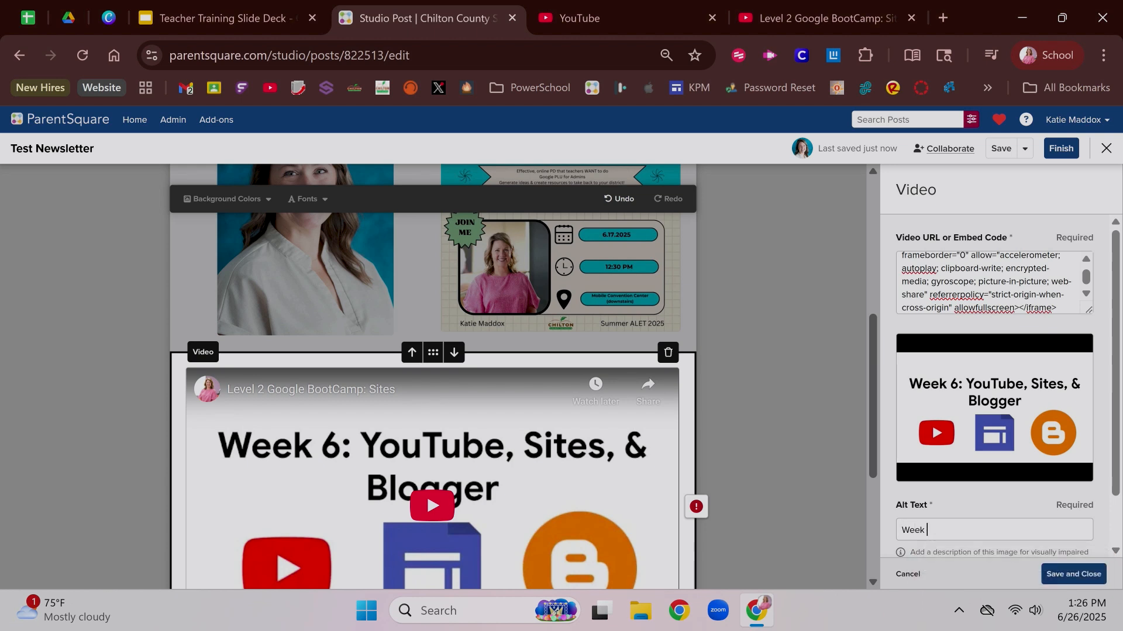
text(6 google )
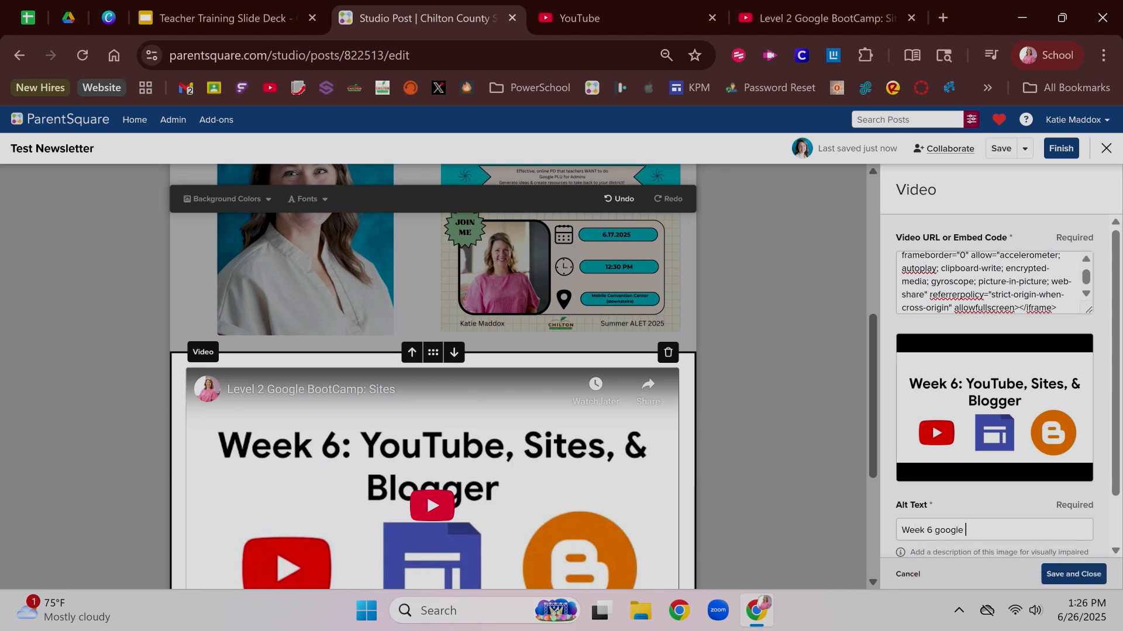
text(boot camp topics)
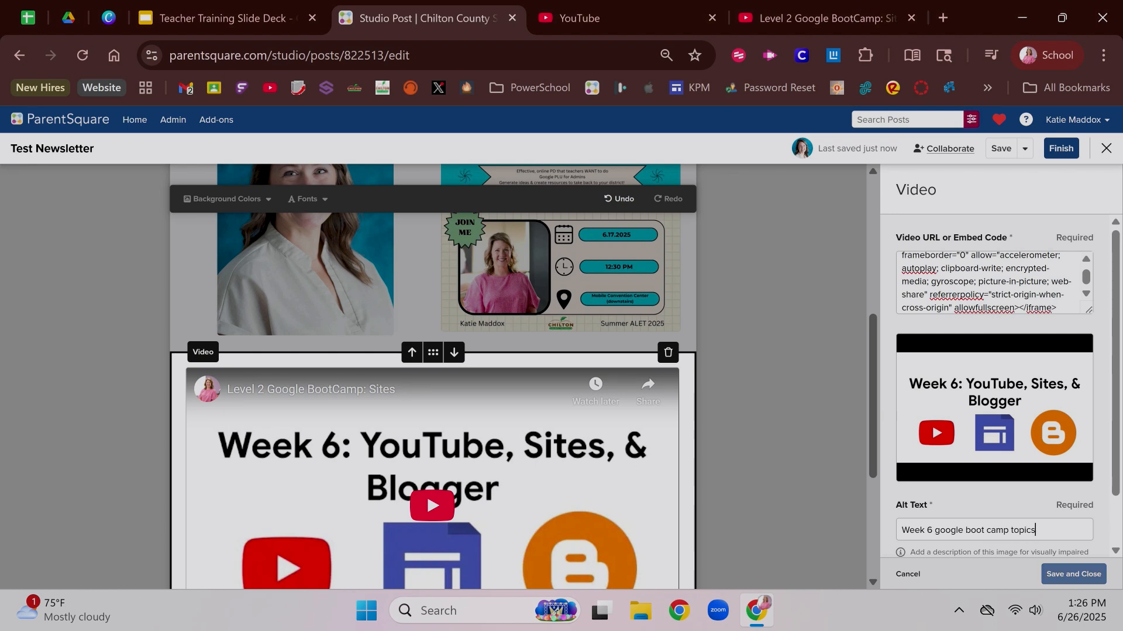
scroll(994, 380, down, 1)
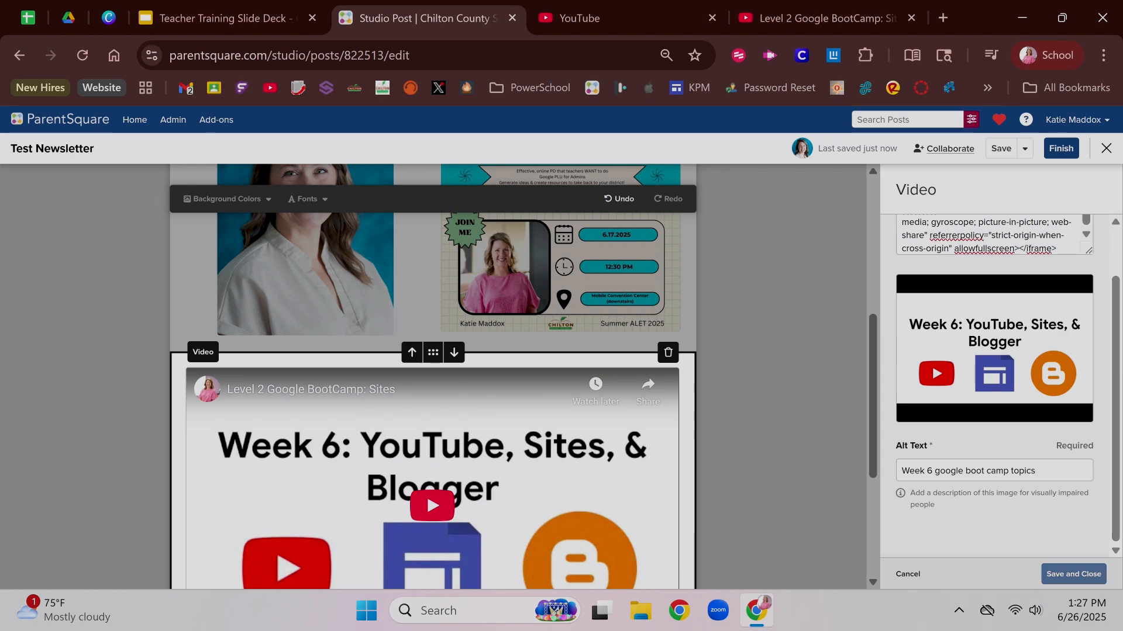
click(1073, 574)
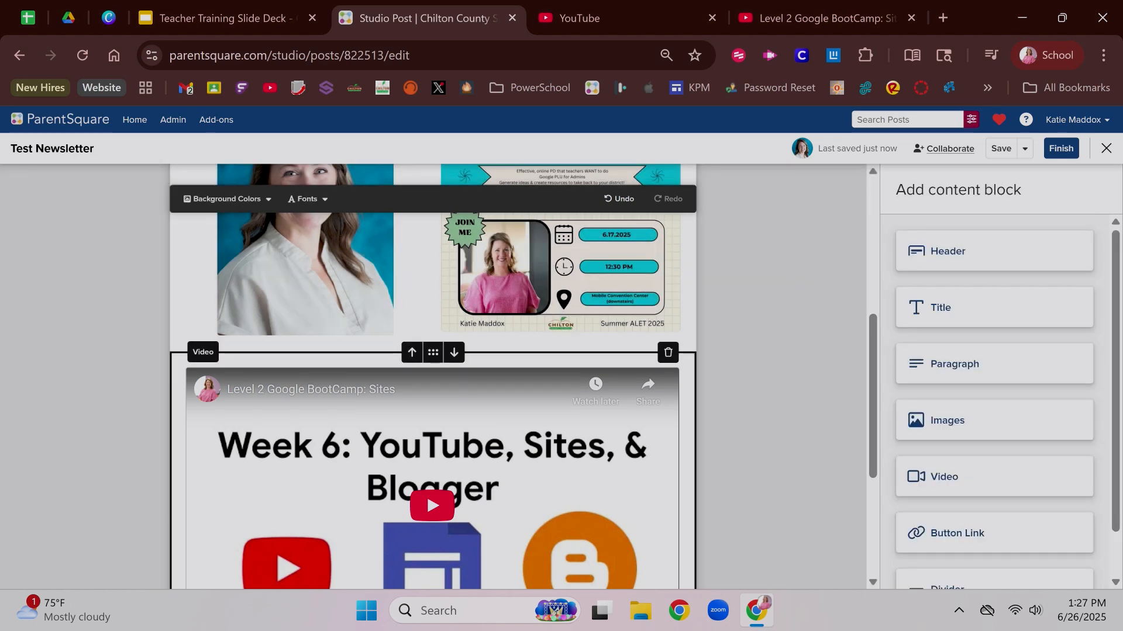
scroll(432, 380, down, 3)
scroll(433, 380, up, 2)
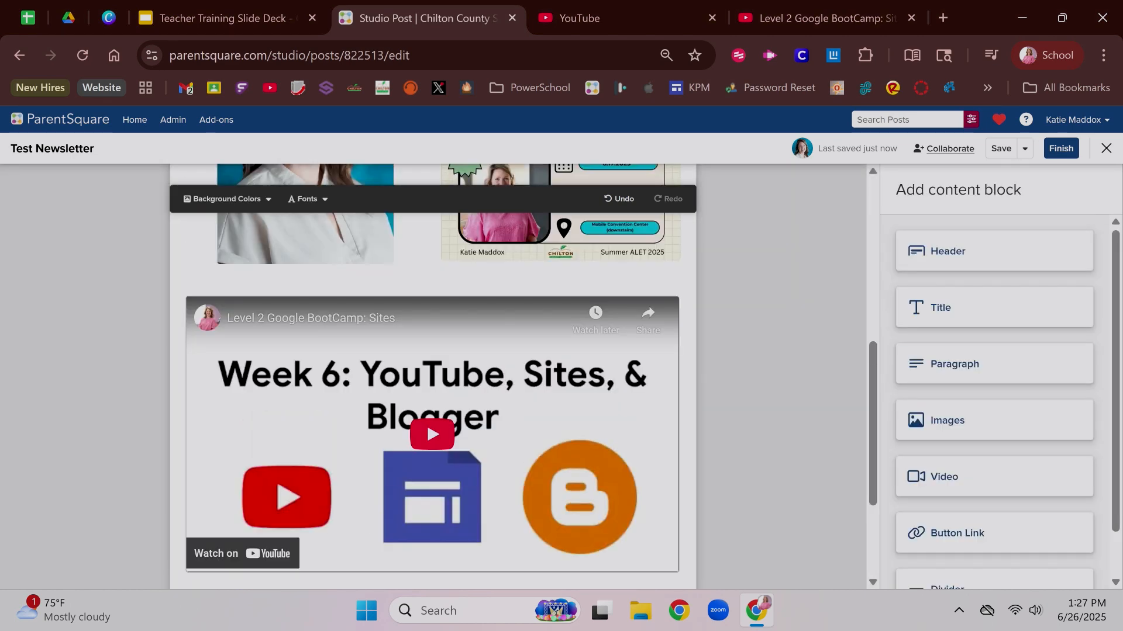
scroll(433, 380, down, 2)
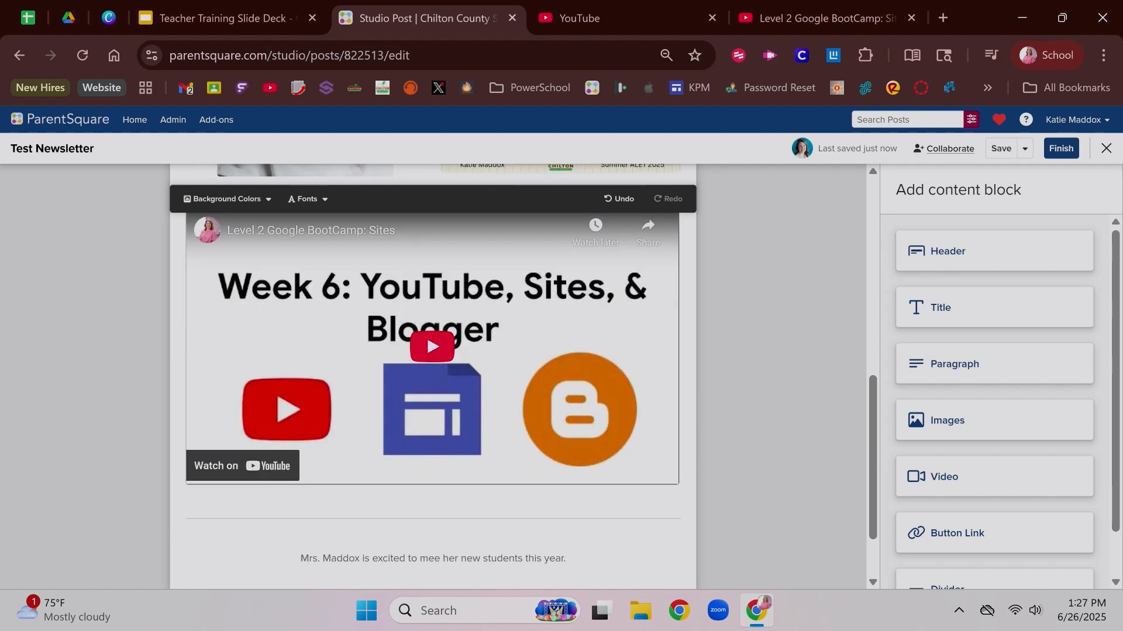